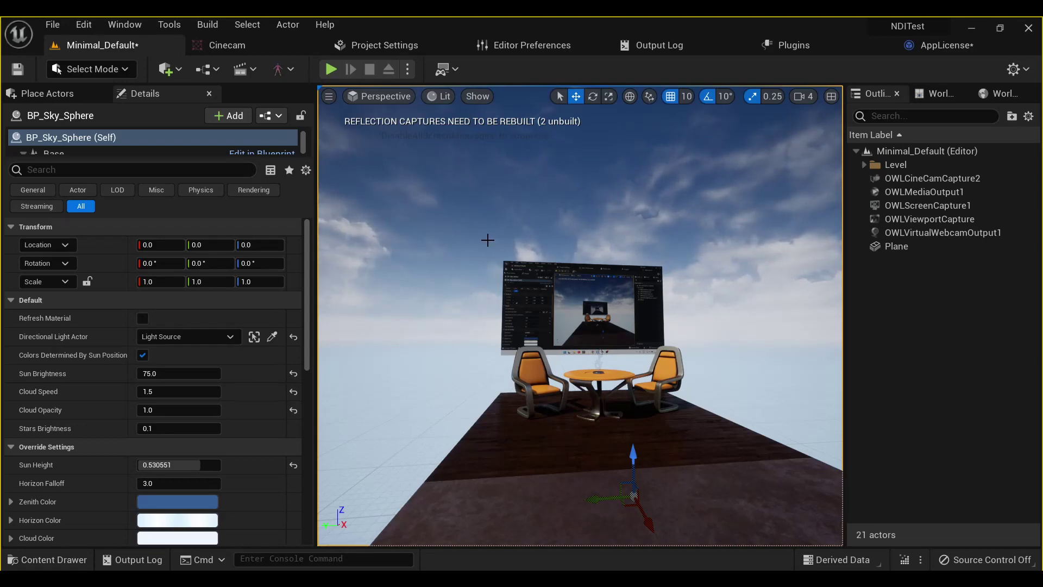
- List every Off World Live actor in Place Actors by clearing the 'plane' search
left_click(48, 93)
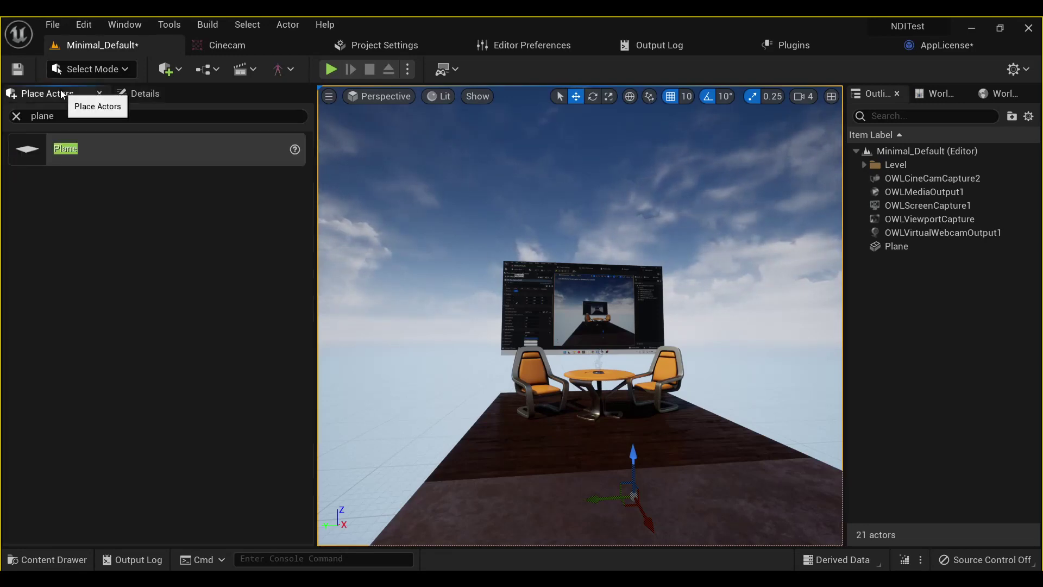
left_click(15, 117)
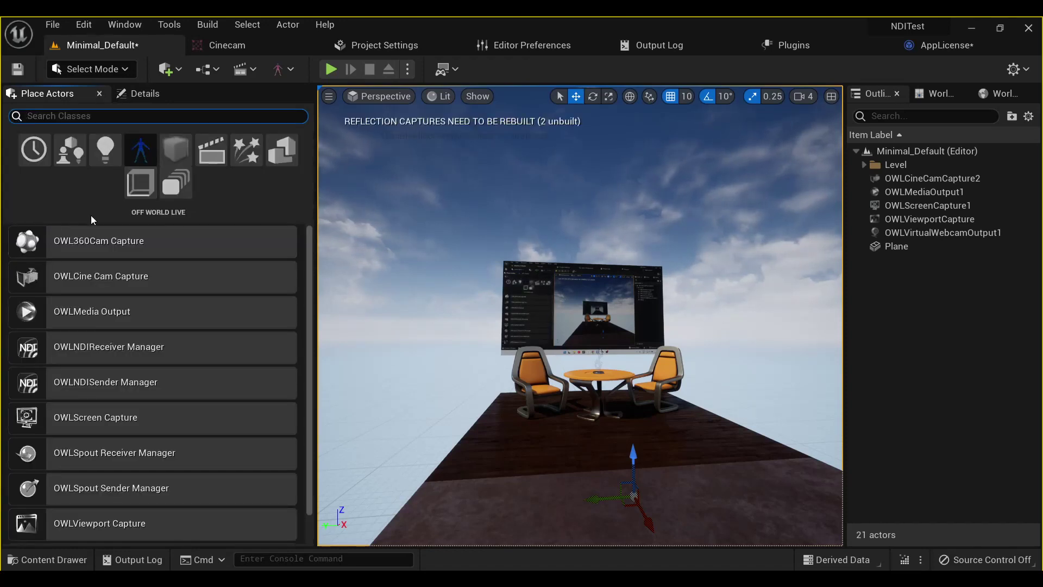
scroll(113, 308, "down", 1)
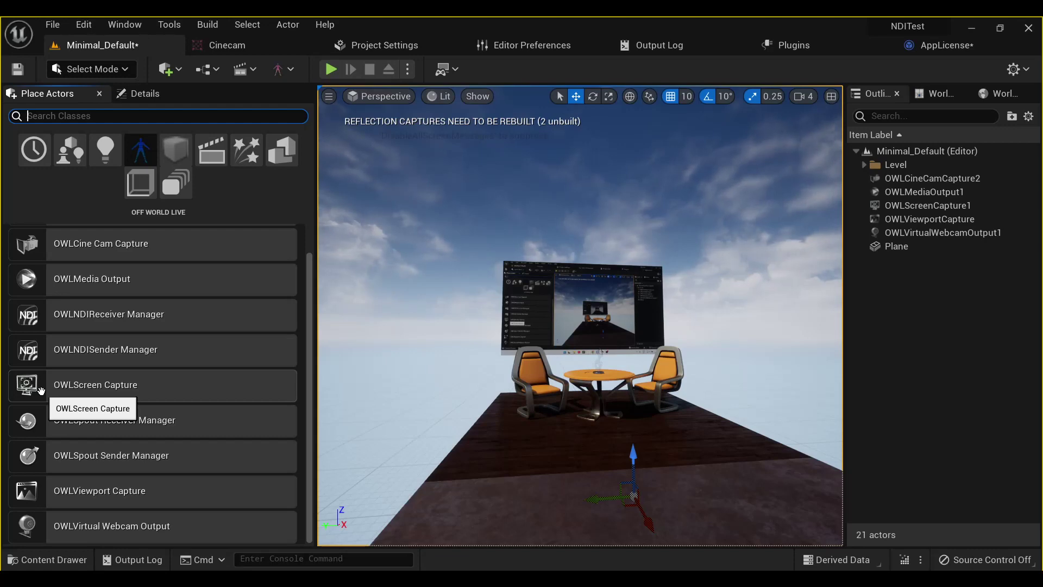
mouse_move(41, 390)
left_mouse_down()
mouse_move(237, 384)
mouse_move(228, 377)
left_mouse_up()
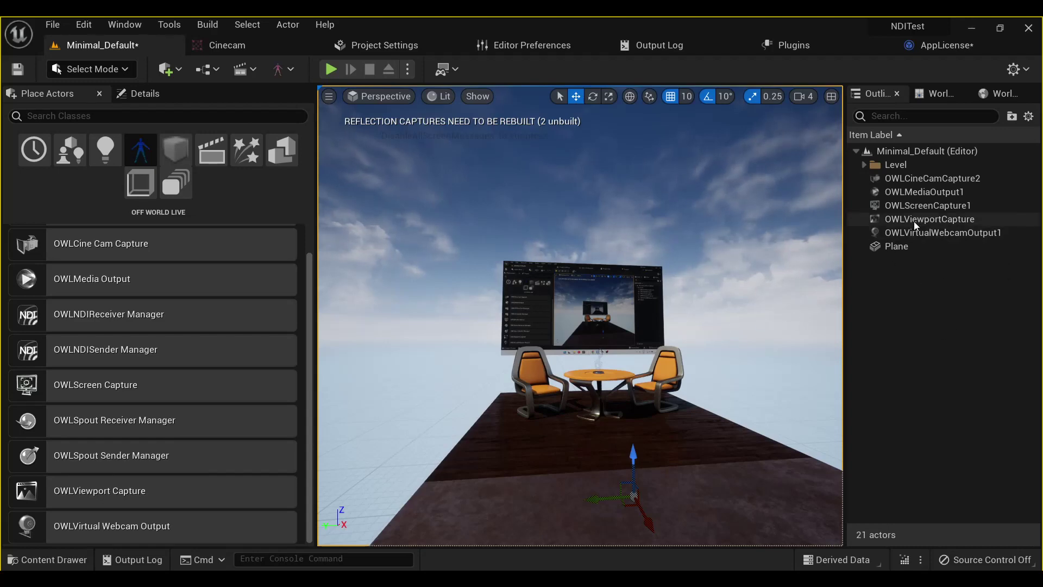
- Select and frame OWLScreenCapture1, showing its Monitor Capture settings in Details
left_click(918, 207)
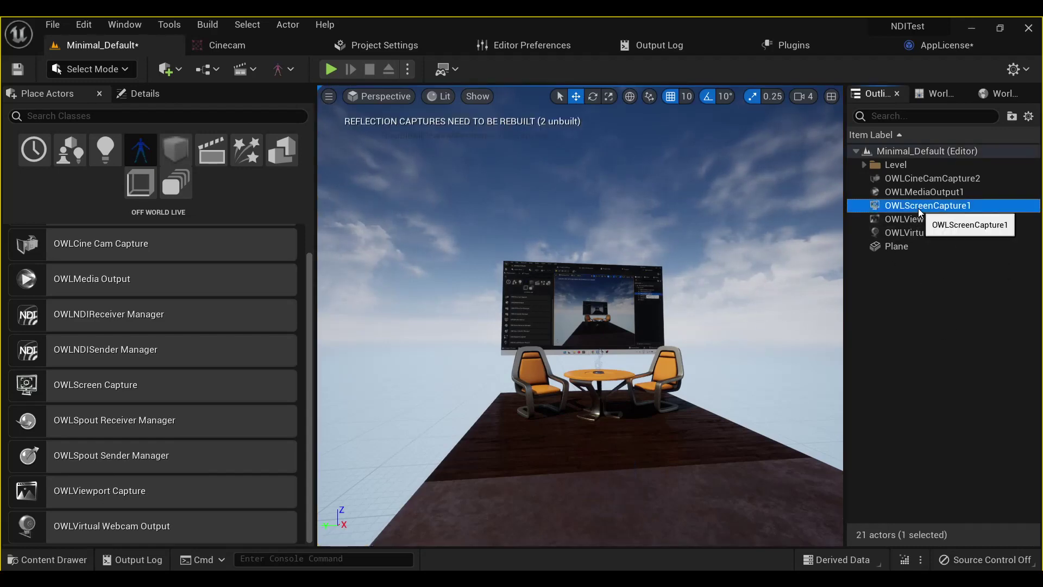
double_click(919, 207)
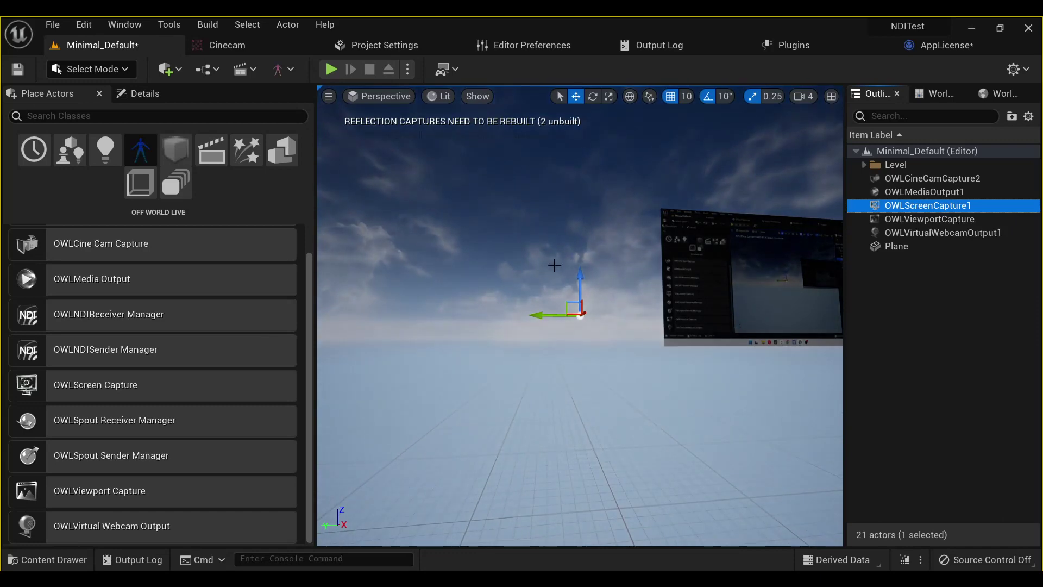
left_click(154, 93)
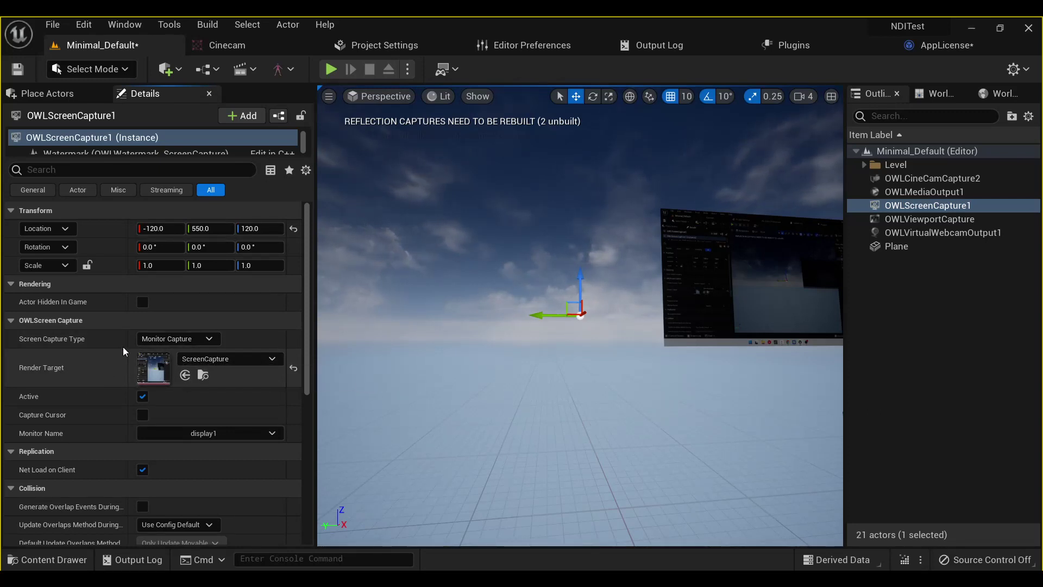
left_click(191, 339)
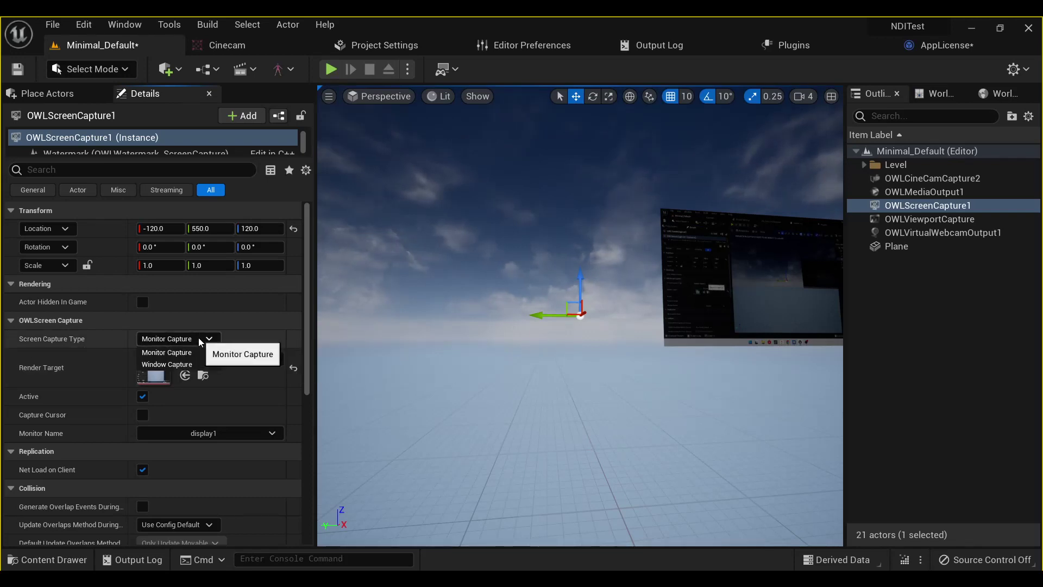
left_click(177, 364)
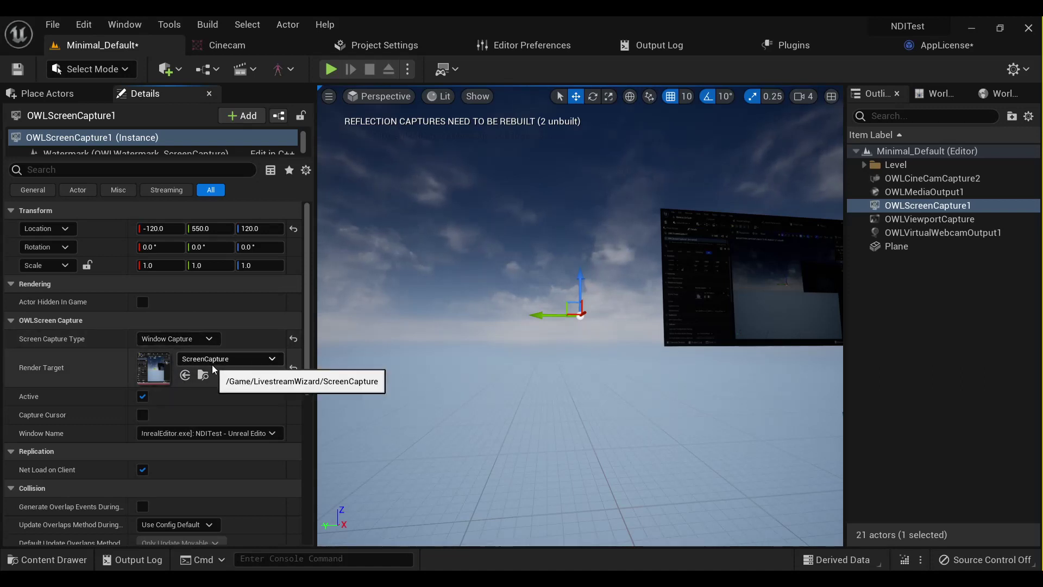
left_click(208, 432)
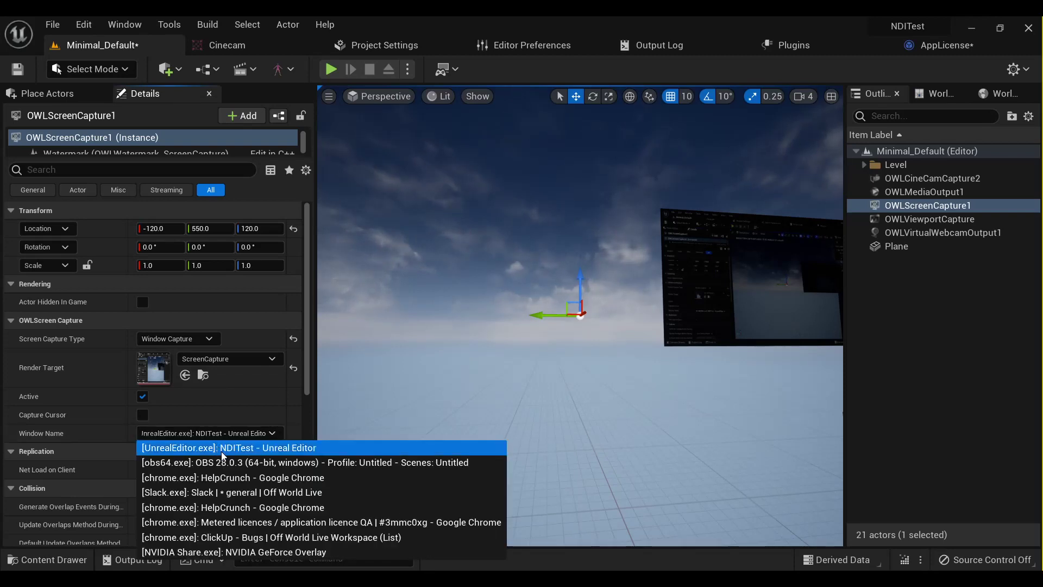
left_click(177, 341)
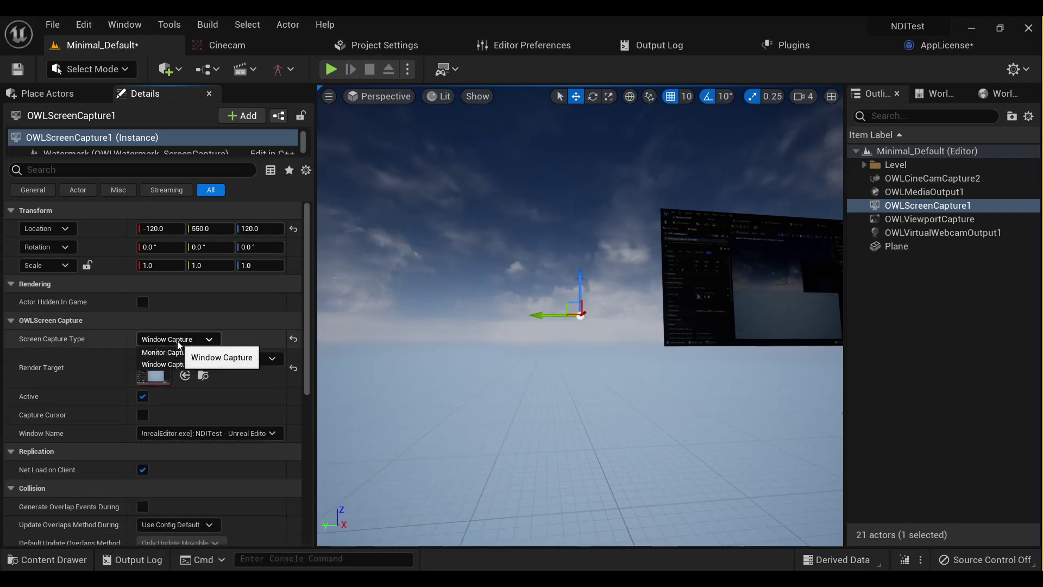
left_click(178, 352)
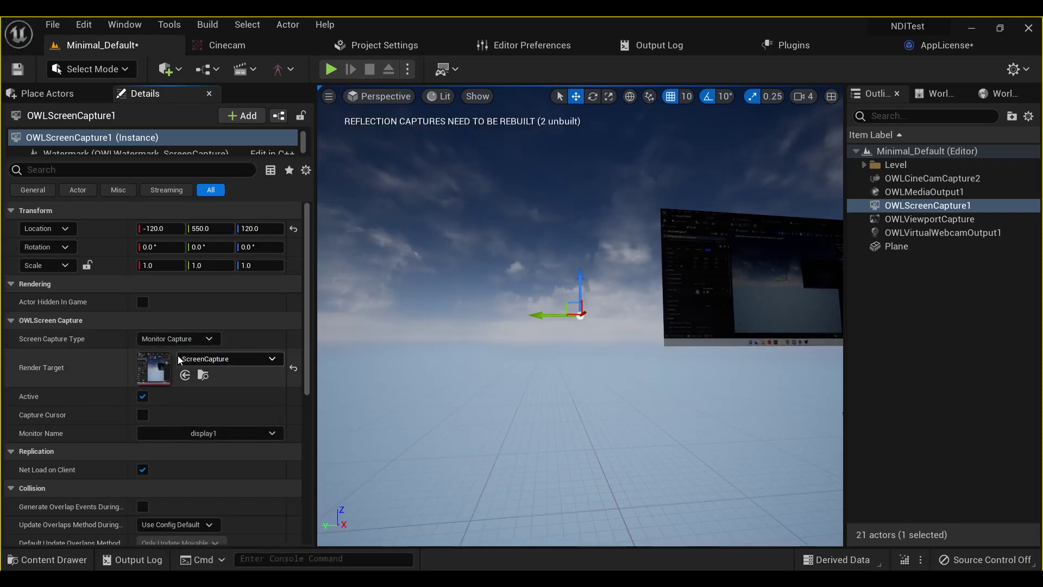
left_click(191, 435)
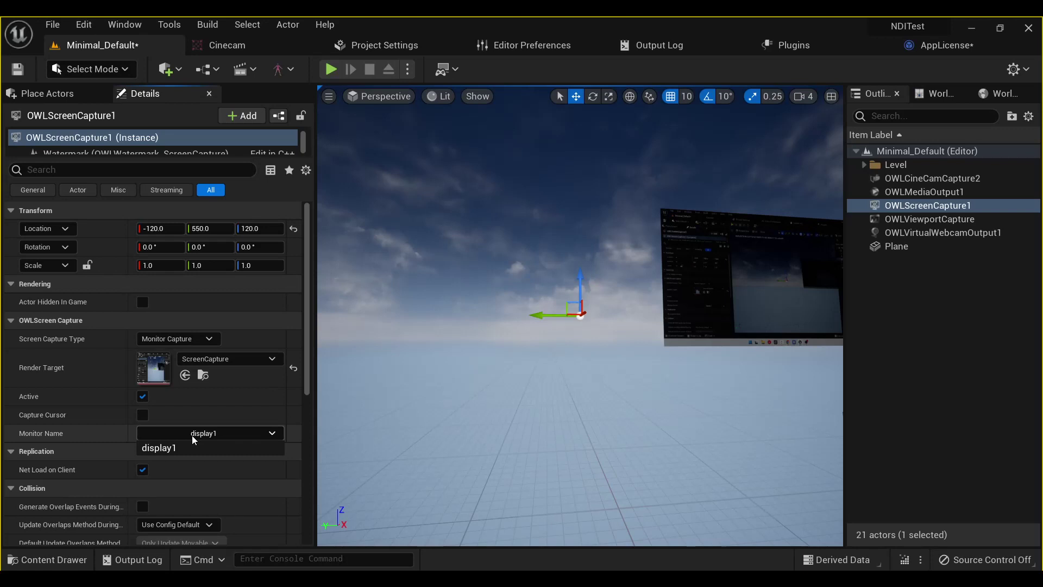
left_click(192, 435)
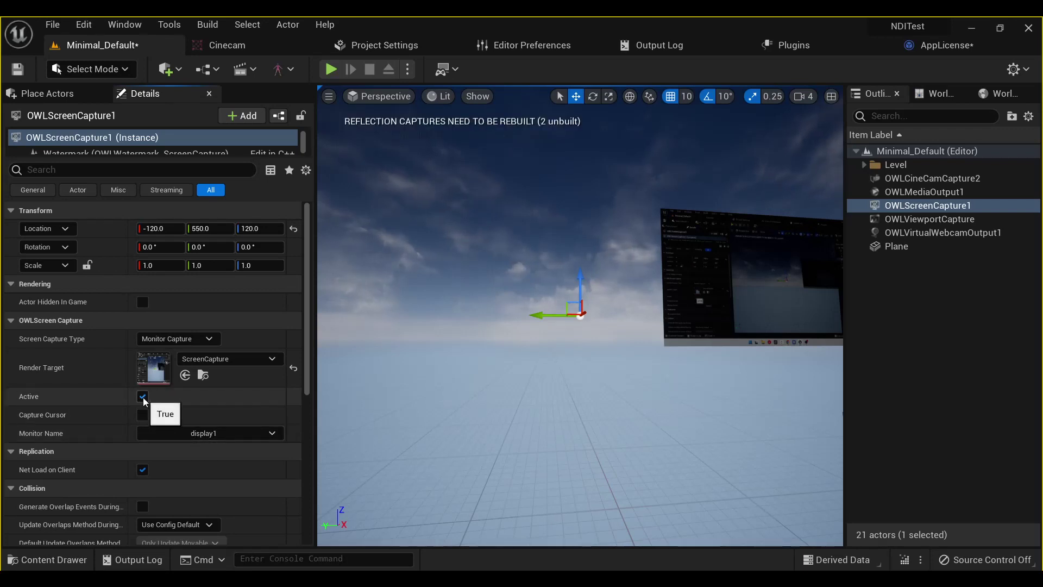
- Turn on Capture Cursor in OWLScreenCapture1's OWLScreen Capture settings
left_click(142, 415)
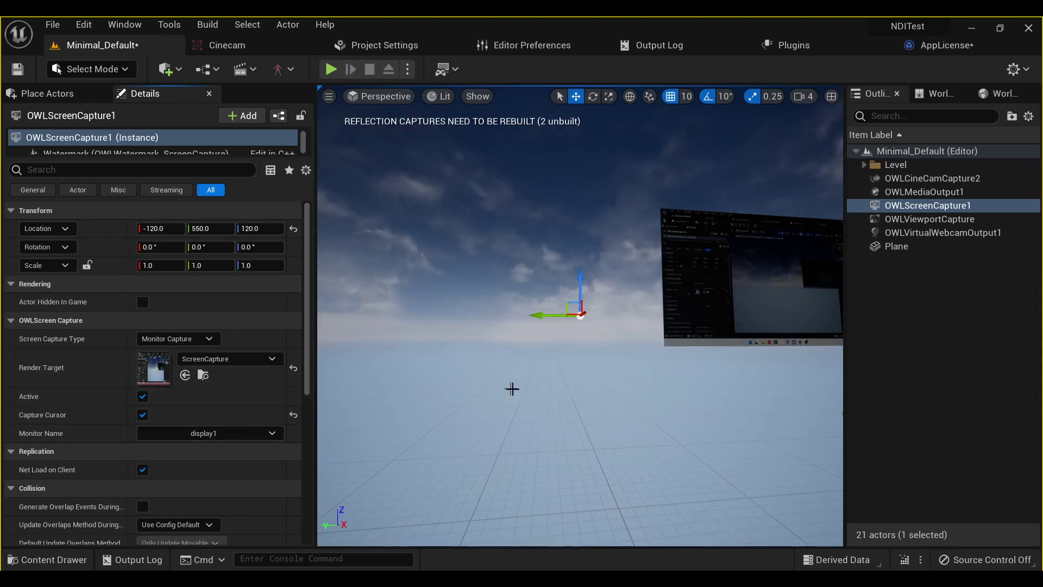
right_click_drag(517, 388, 548, 279)
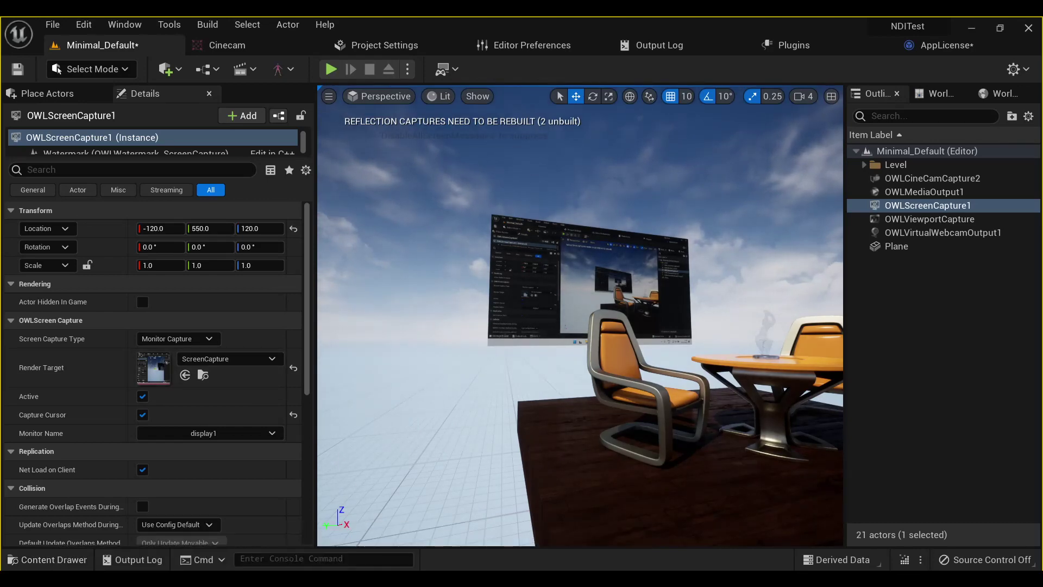
- Check the ScreenCapture render target's asset actions in the Content Drawer without choosing one
left_click(58, 565)
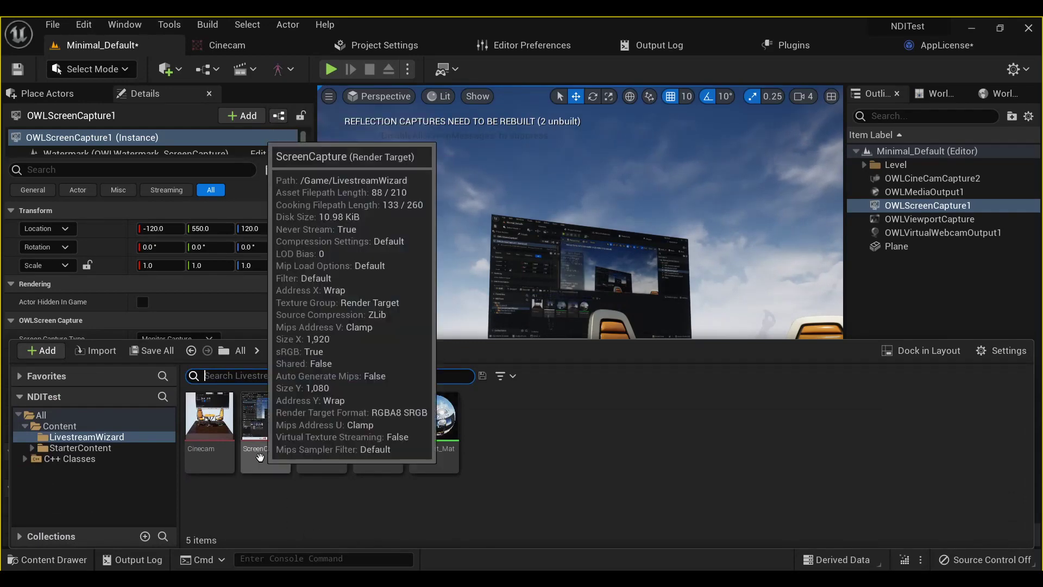
mouse_move(265, 423)
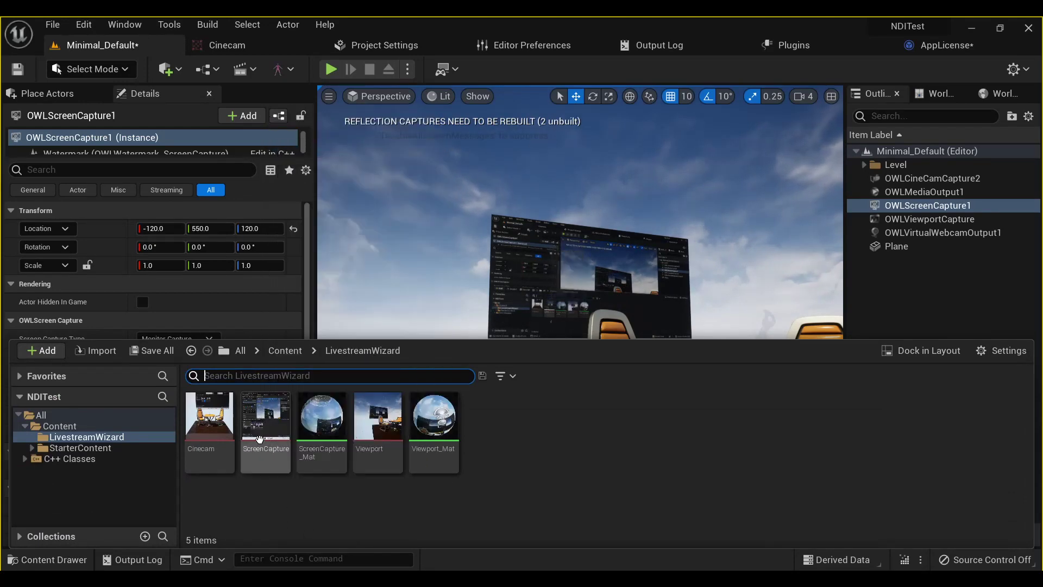
right_click(261, 440)
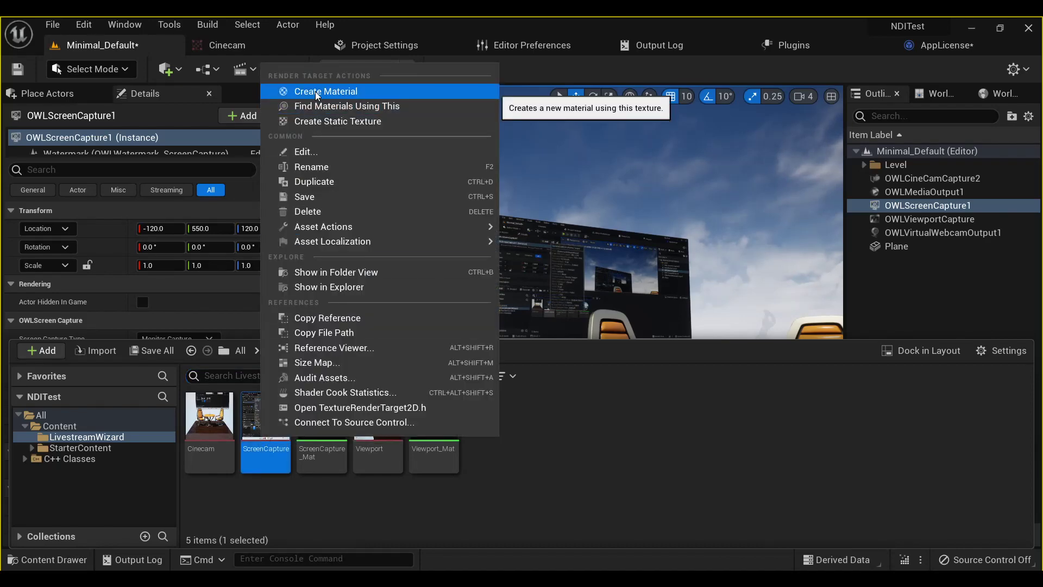
left_click(505, 488)
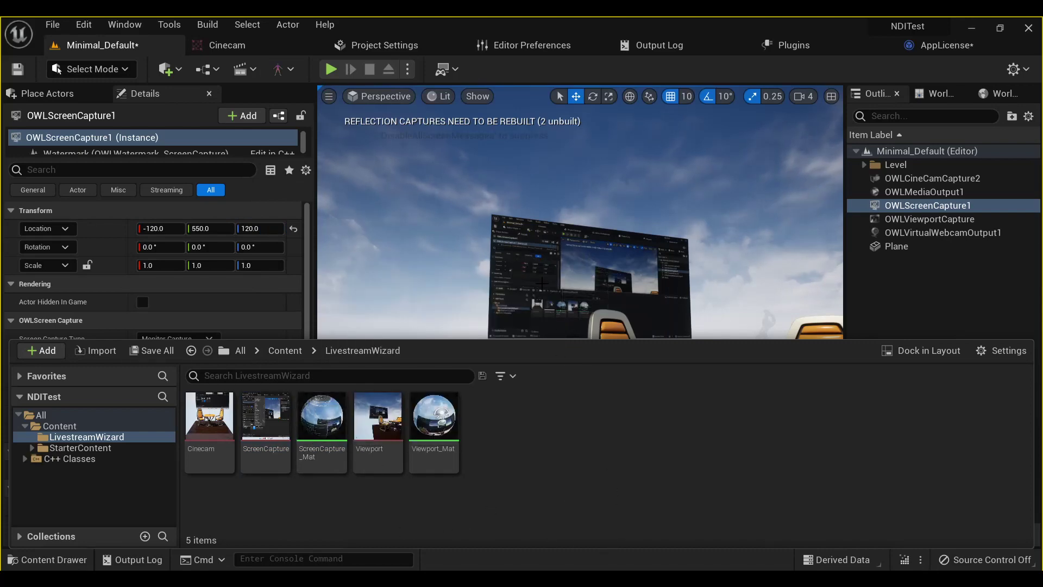
left_click(542, 283)
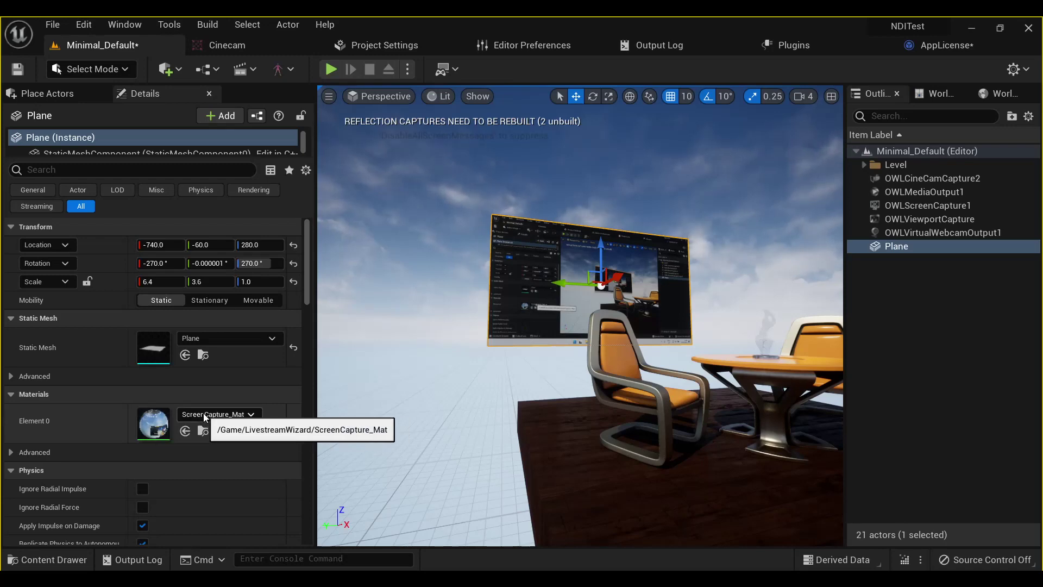
scroll(580, 326, "down", 5)
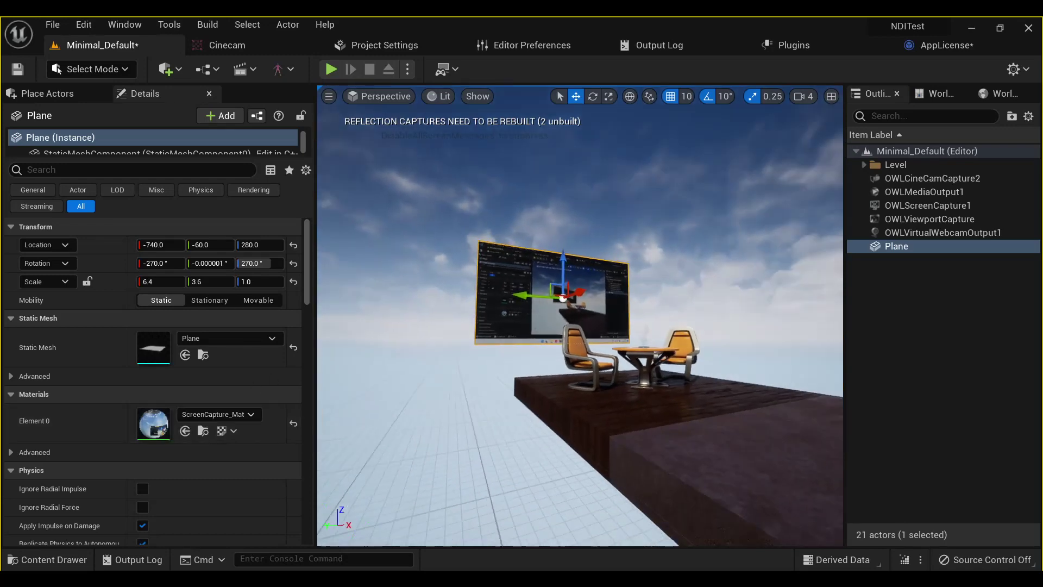
right_click_drag(580, 326, 580, 326)
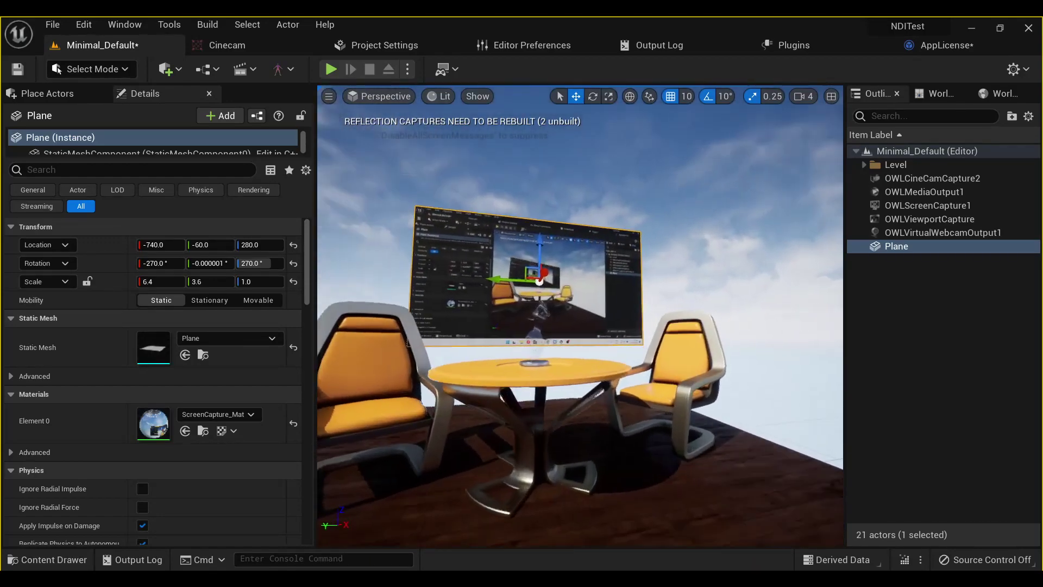
right_click_drag(538, 400, 538, 399)
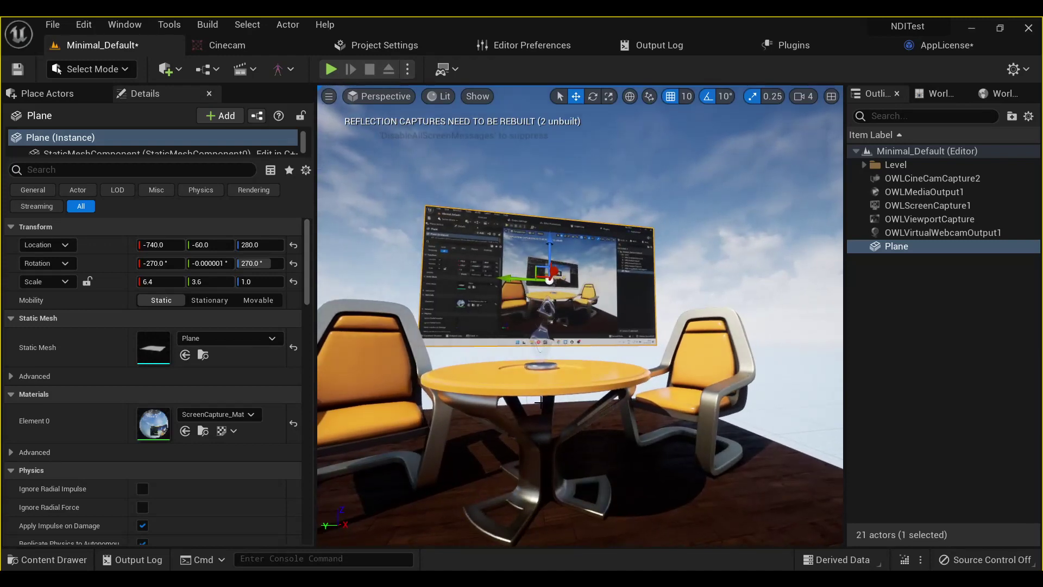